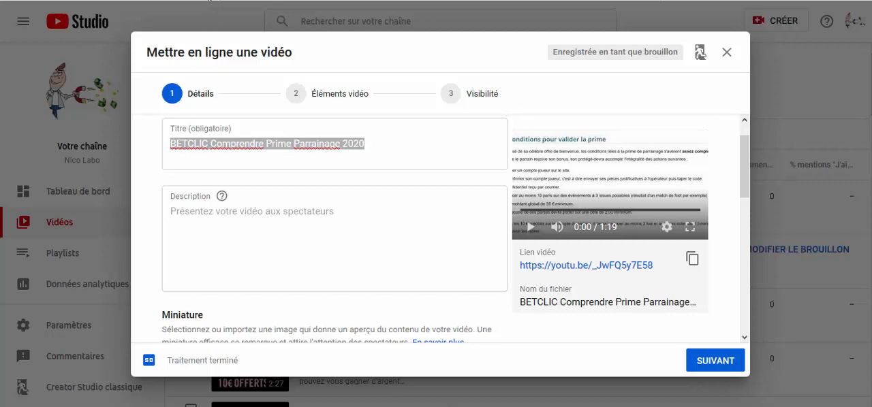
Step: Examine the Google search results for "BETCLIC Comprendre Prime Parrainage 2020" and the competing pages' titles and descriptions
click(210, 0)
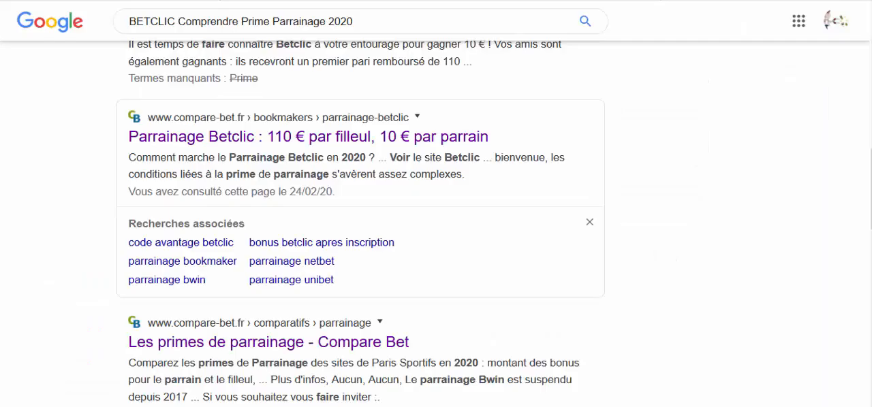
scroll(749, 171, up, 3)
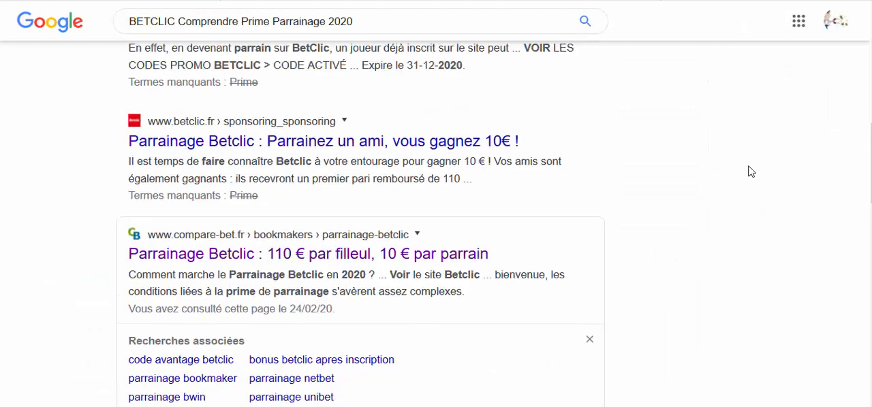
scroll(749, 172, up, 2)
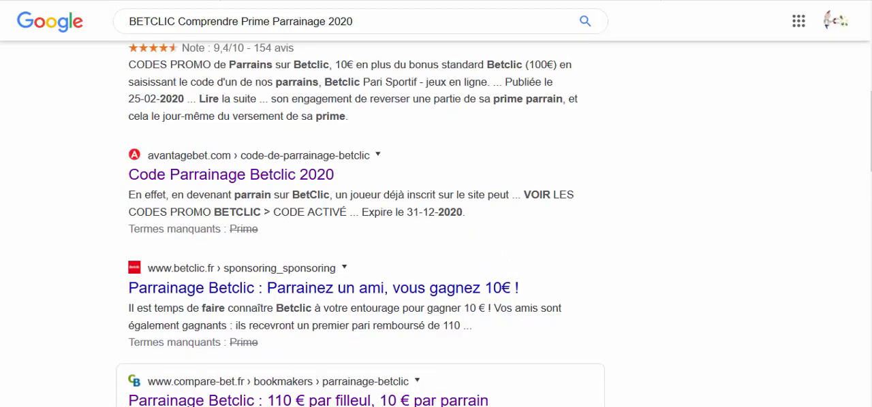
scroll(436, 224, up, 6)
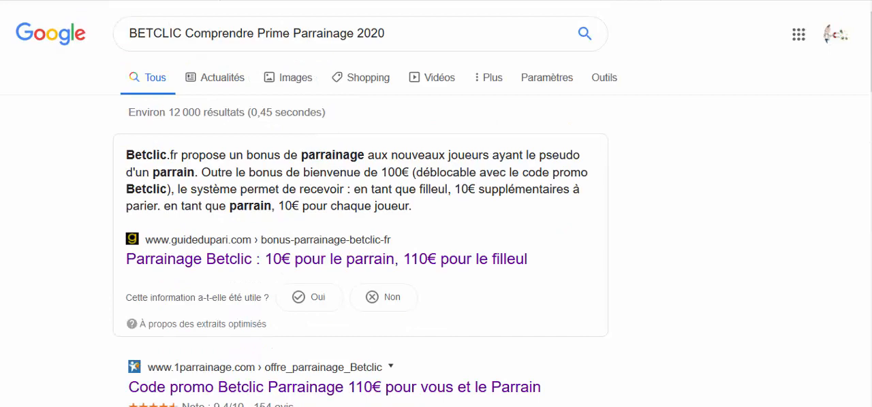
scroll(436, 204, down, 2)
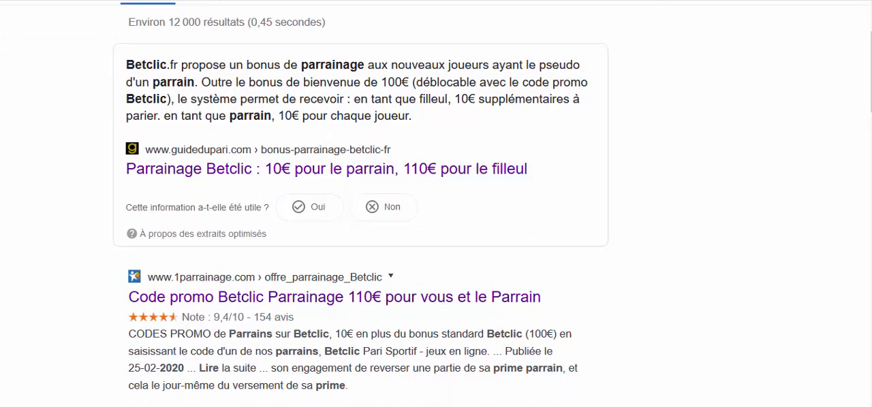
scroll(363, 204, down, 2)
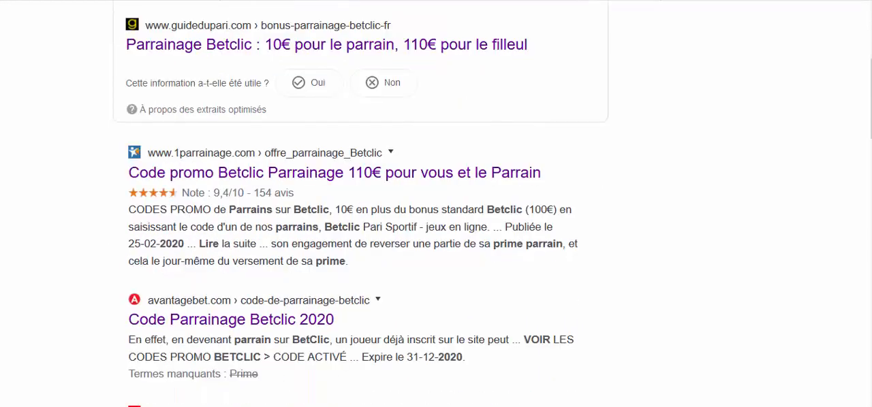
scroll(363, 205, down, 1)
scroll(363, 223, down, 3)
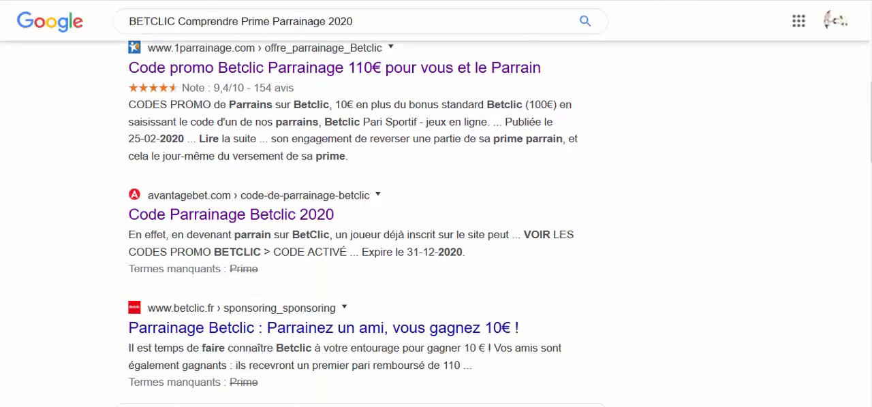
scroll(364, 222, down, 3)
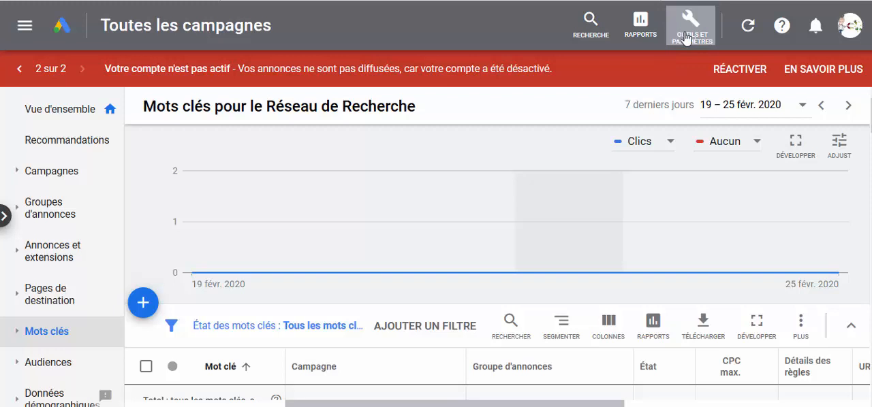
Step: Switch to Google Ads and open the keyword planning tool, Outil de planification des mots clés
click(685, 39)
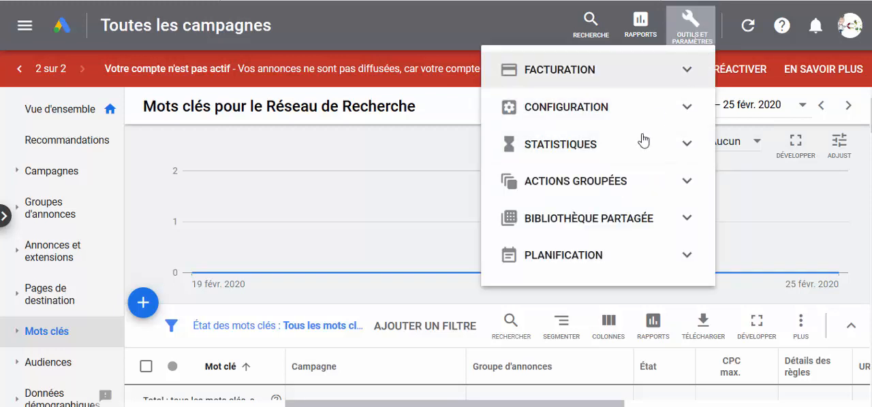
click(684, 267)
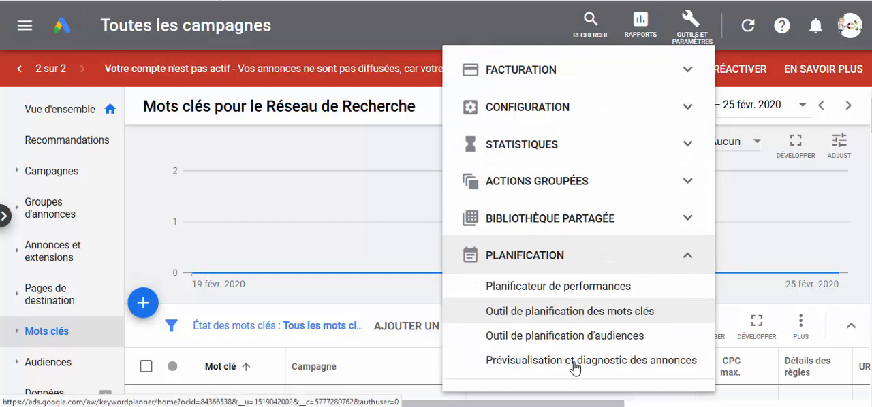
click(556, 315)
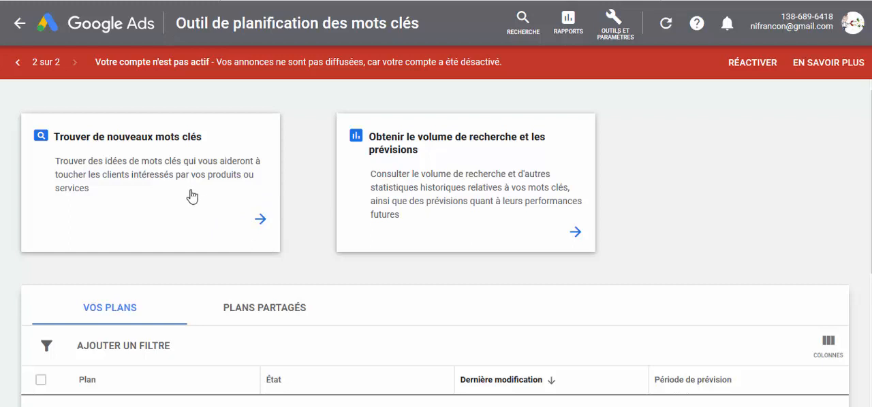
click(261, 221)
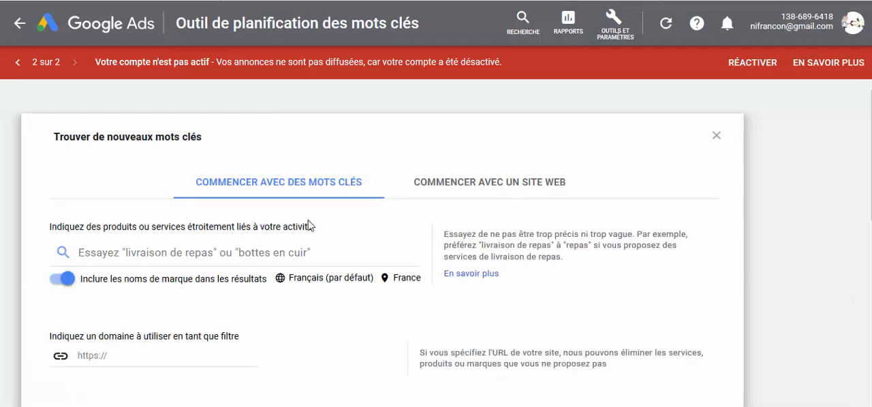
click(349, 244)
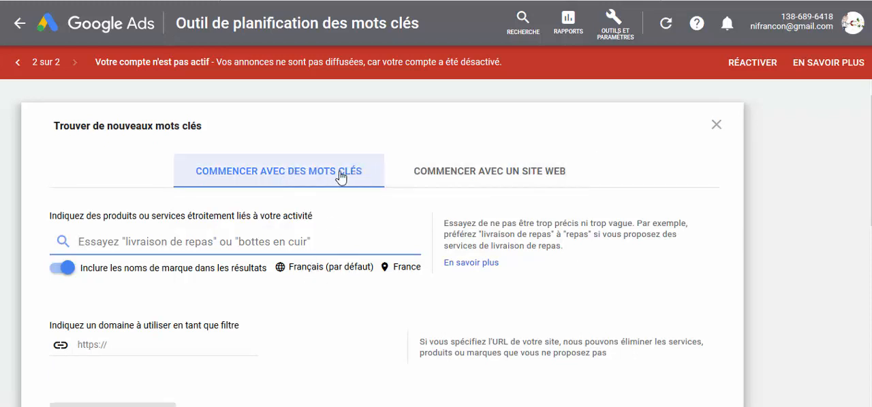
click(461, 179)
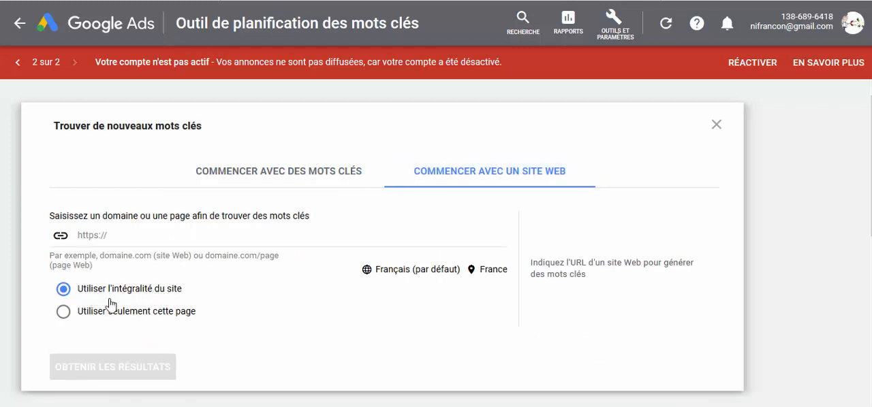
click(62, 313)
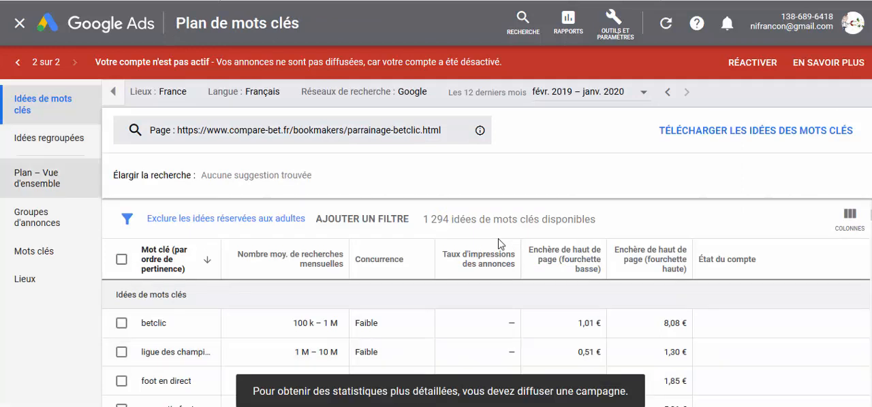
Step: Review the keyword ideas generated from the page, with their monthly searches, competition and bid ranges
scroll(498, 244, down, 1)
scroll(497, 244, down, 1)
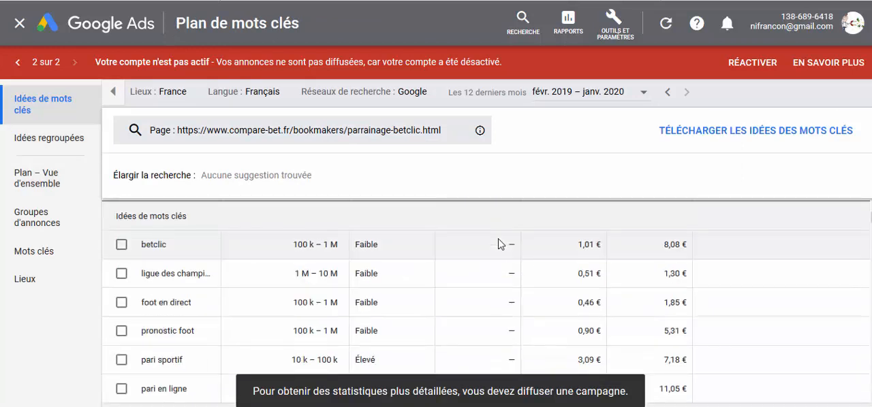
scroll(498, 243, up, 1)
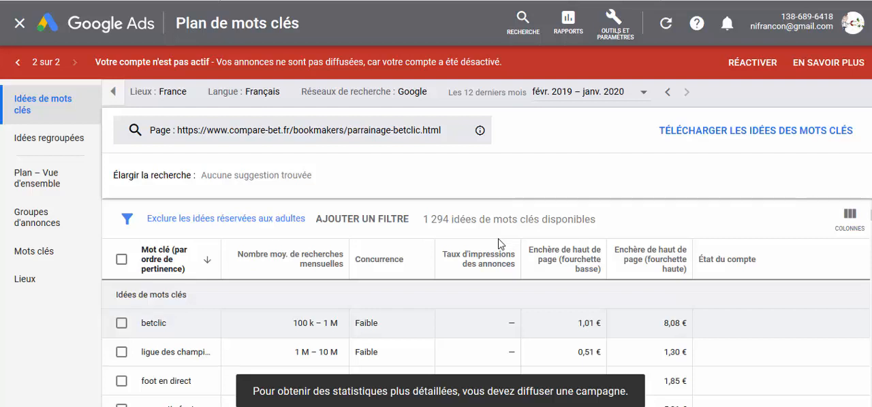
scroll(498, 244, down, 1)
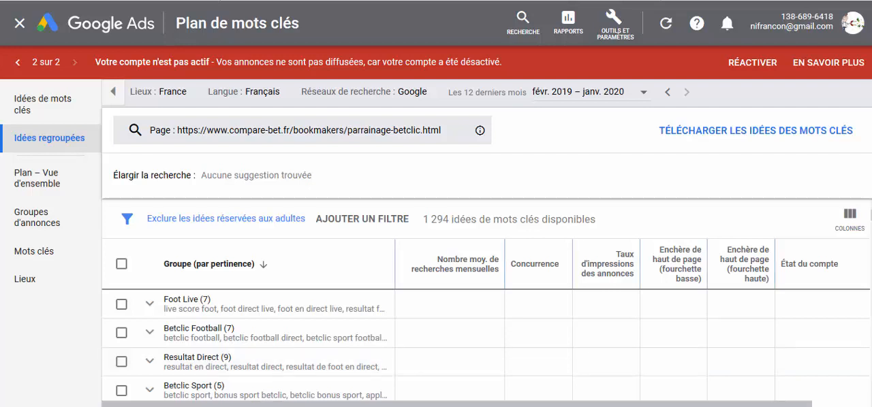
Step: Examine the grouped keyword ideas for groups relevant to the Betclic referral video
scroll(486, 346, down, 1)
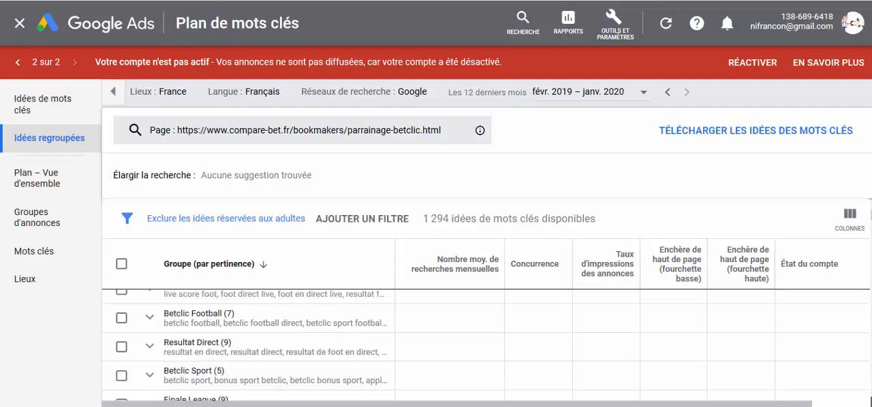
scroll(486, 346, down, 1)
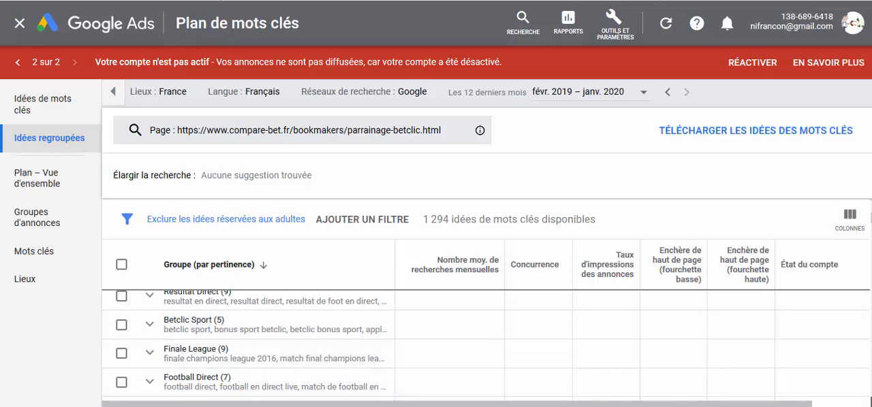
scroll(476, 344, down, 1)
scroll(477, 344, down, 3)
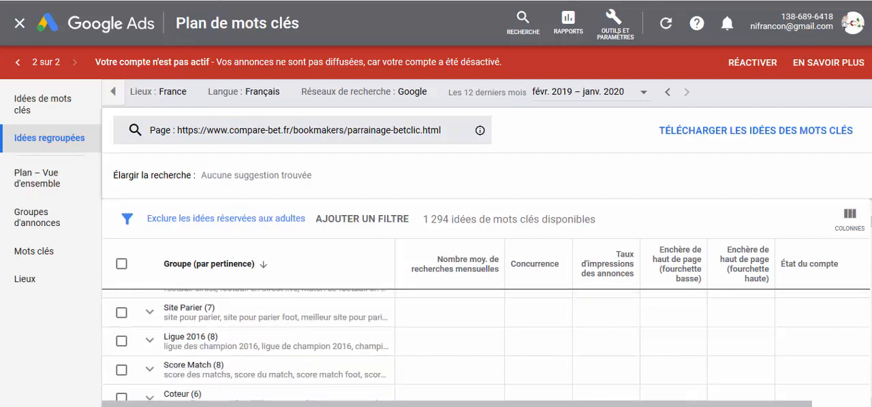
scroll(476, 344, down, 1)
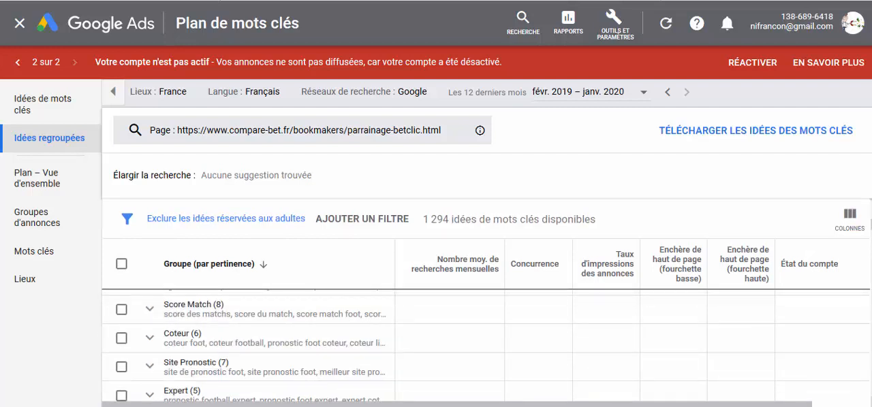
scroll(477, 344, down, 1)
scroll(477, 344, down, 2)
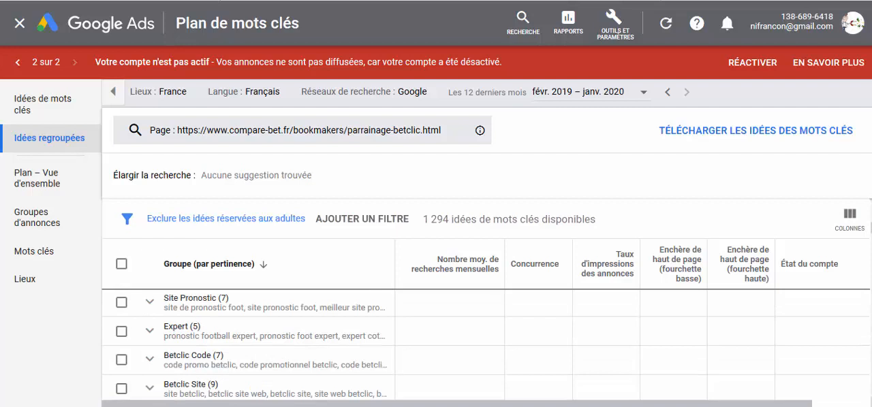
scroll(617, 371, down, 1)
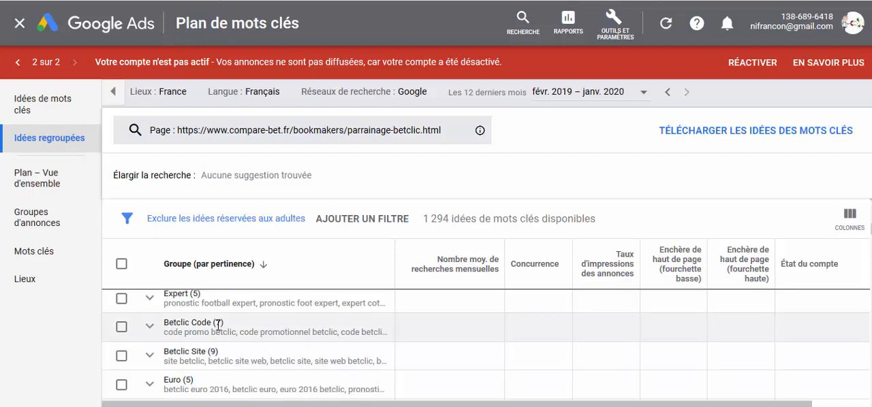
Step: Expand the Betclic Code group and review the keywords it contains
click(253, 328)
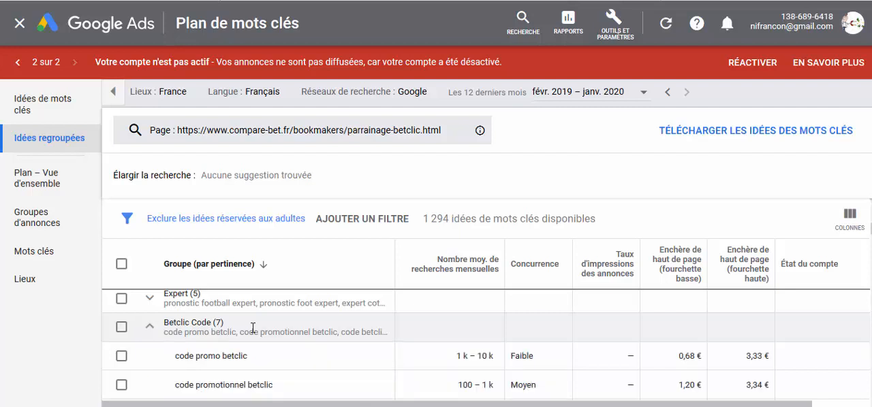
scroll(327, 354, down, 1)
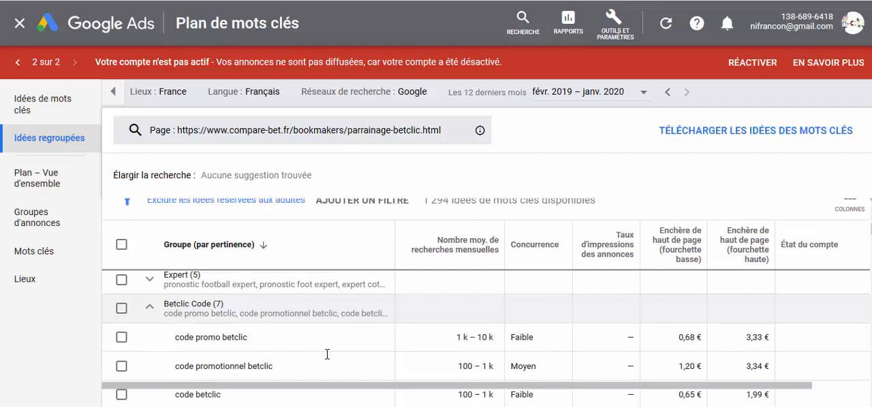
scroll(327, 354, up, 1)
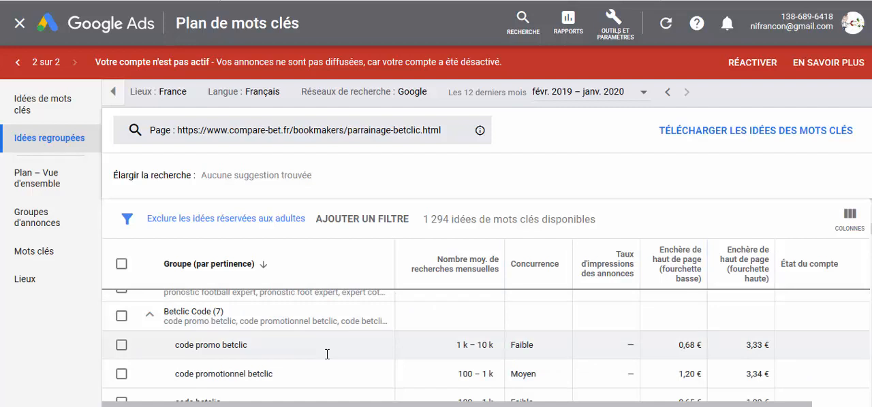
Step: Copy the keyword "code promo betclic" from the Betclic Code group
key(shift+Right)
key(shift+Right)
key(shift+Right)
key(shift+Right)
key(shift+Right)
key(shift+Right)
key(shift+Right)
key(shift+Right)
key(shift+Right)
key(shift+Right)
key(shift+Right)
key(shift+Right)
key(shift+Right)
key(shift+Right)
key(shift+Right)
key(shift+Right)
key(shift+Right)
key(shift+Right)
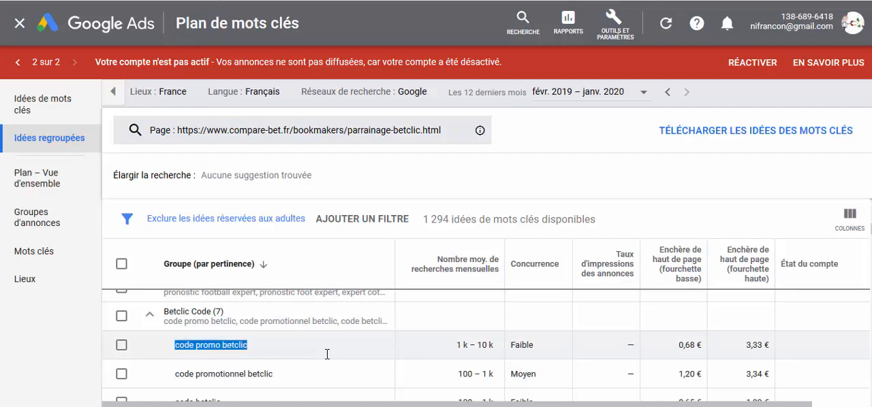
right_click(327, 354)
key(Down)
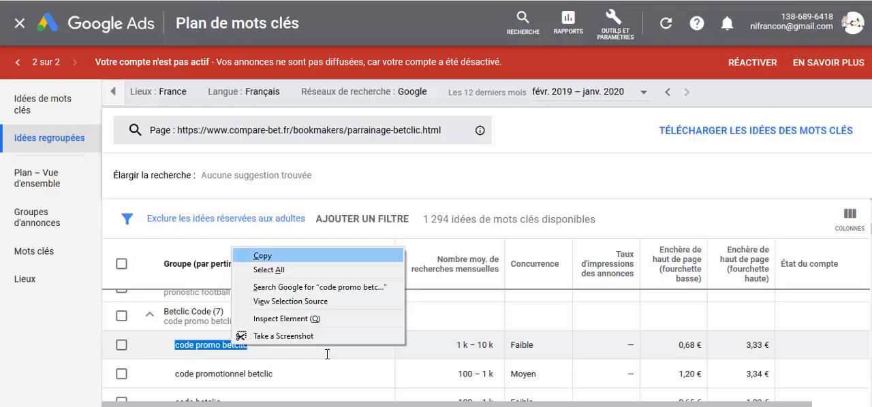
key(Return)
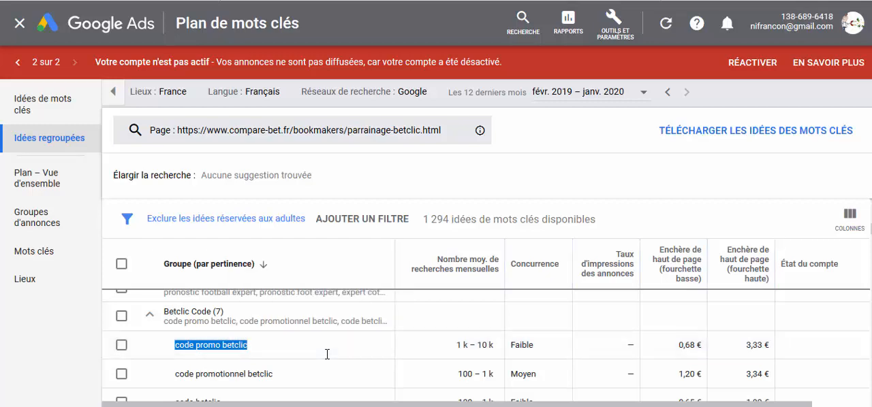
Step: Take the keyword list under MOTS CLES / TAGS in the text document to the video's Tags field in YouTube Studio
key(alt+Tab)
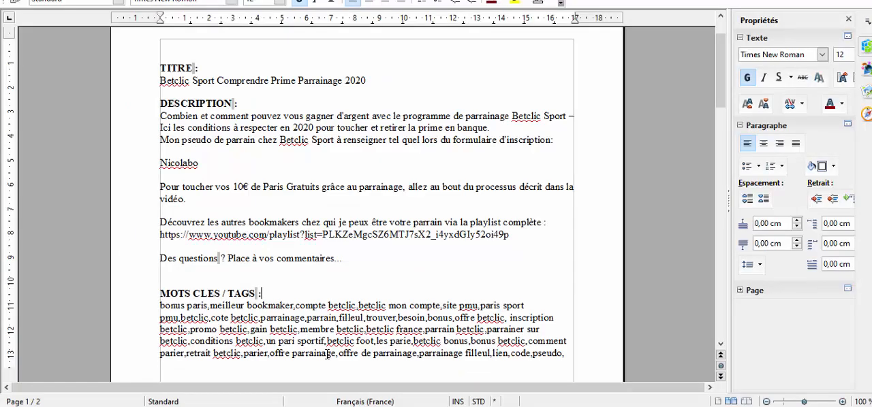
key(shift+Right)
key(shift+Right)
key(shift+Right)
key(shift+Right)
key(shift+Right)
key(shift+Right)
key(shift+Right)
key(shift+Right)
key(shift+Right)
key(shift+Right)
key(shift+Right)
key(shift+Right)
key(shift+Right)
key(shift+Right)
key(shift+Right)
key(shift+Right)
key(shift+Right)
key(shift+Right)
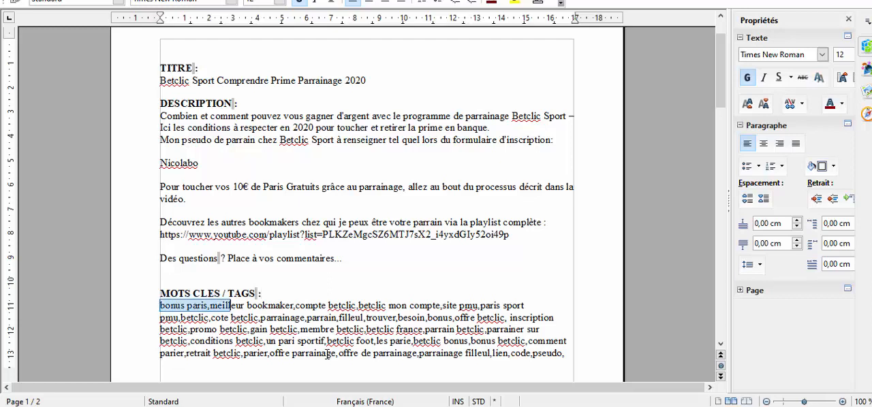
key(shift+Right)
key(shift+Right)
key(shift+Down)
key(shift+Right)
key(shift+Right)
key(shift+Right)
key(shift+Right)
key(shift+Right)
key(shift+Right)
key(shift+Right)
key(shift+Right)
key(shift+Down)
key(shift+Right)
key(shift+Right)
key(shift+Right)
key(shift+Right)
key(shift+Right)
key(shift+Right)
key(shift+Right)
key(shift+Right)
key(shift+Right)
key(shift+Right)
key(shift+Right)
key(shift+Right)
key(shift+Right)
key(shift+Right)
key(shift+Right)
key(shift+Right)
key(shift+Right)
key(shift+Right)
key(shift+Right)
key(shift+Down)
key(shift+Down)
key(shift+Right)
key(shift+Right)
key(shift+Right)
key(shift+Right)
key(shift+Right)
key(shift+Right)
key(shift+Right)
key(shift+Right)
key(shift+Right)
key(shift+Right)
key(shift+Right)
key(shift+Right)
key(shift+Right)
key(shift+Right)
key(shift+Right)
key(shift+Right)
key(shift+Right)
key(shift+Right)
key(shift+Right)
key(shift+Right)
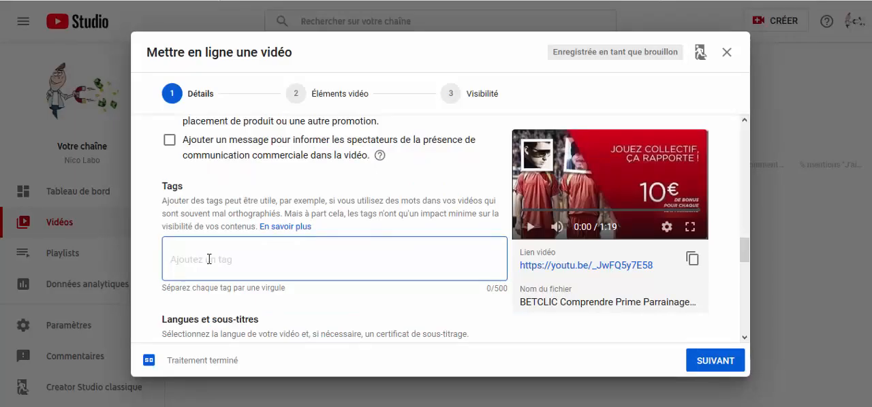
right_click(209, 259)
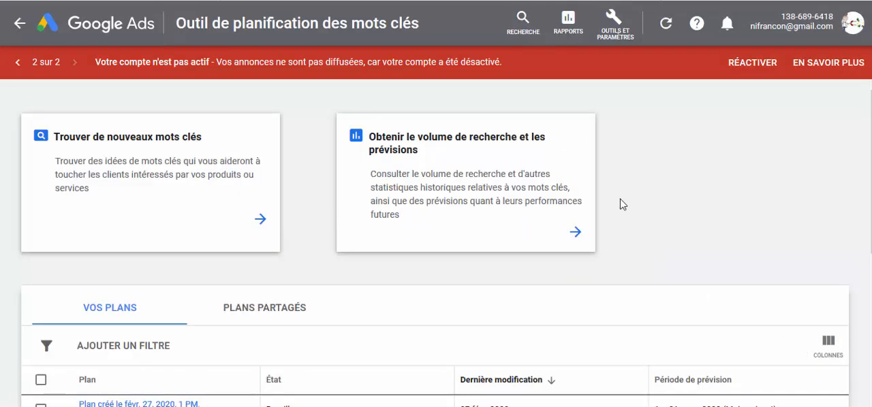
Step: Request the search volume and forecasts for the copied Betclic video tag list in the keyword planner
click(451, 150)
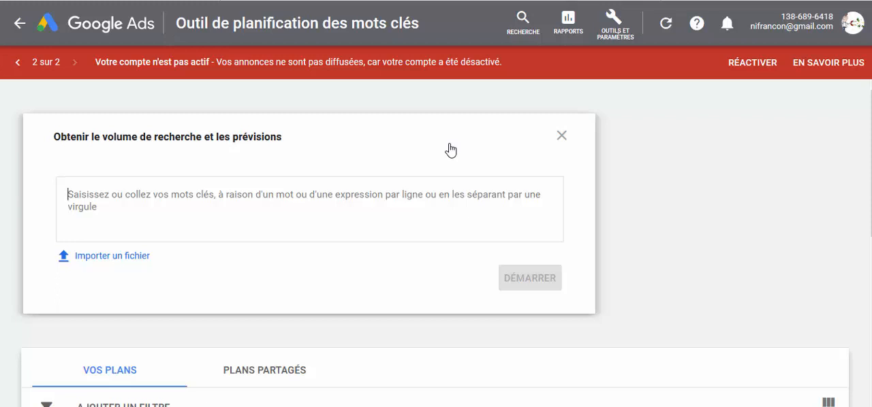
right_click(94, 202)
click(144, 257)
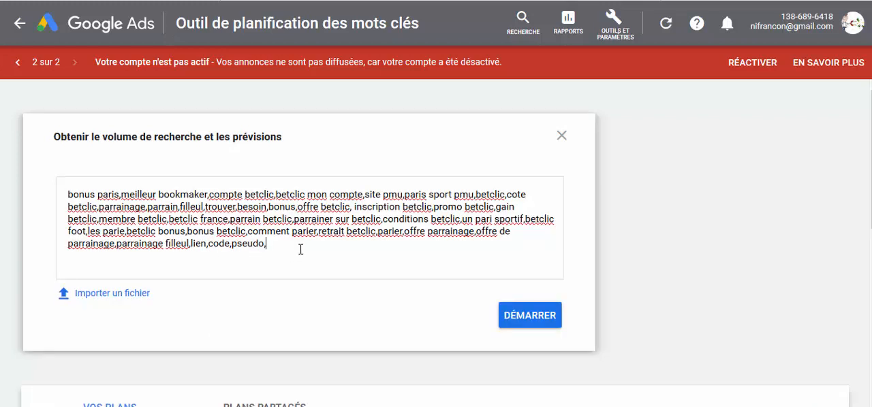
click(523, 315)
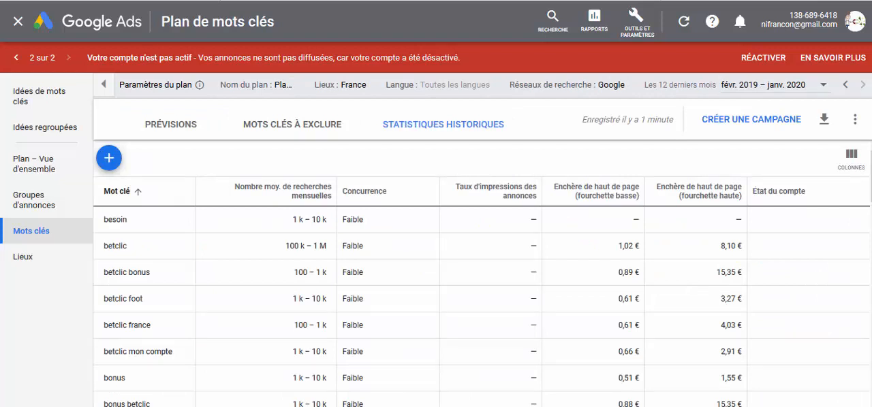
Step: Examine the historical statistics of the submitted keywords, comparing average monthly searches and competition
scroll(436, 237, down, 1)
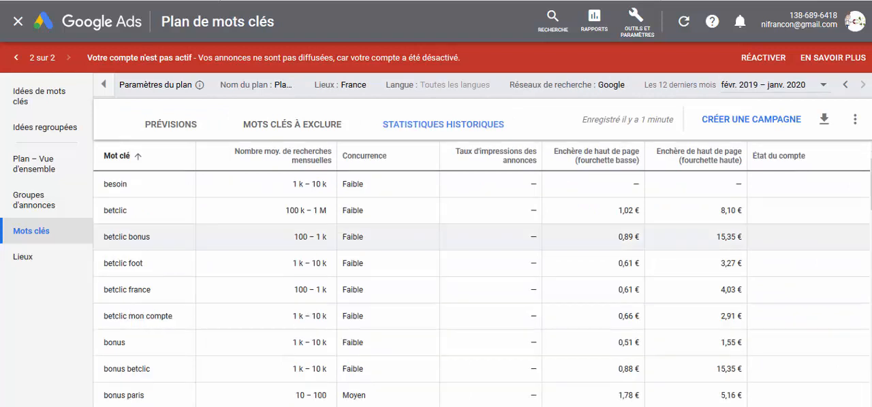
drag(870, 183, 870, 186)
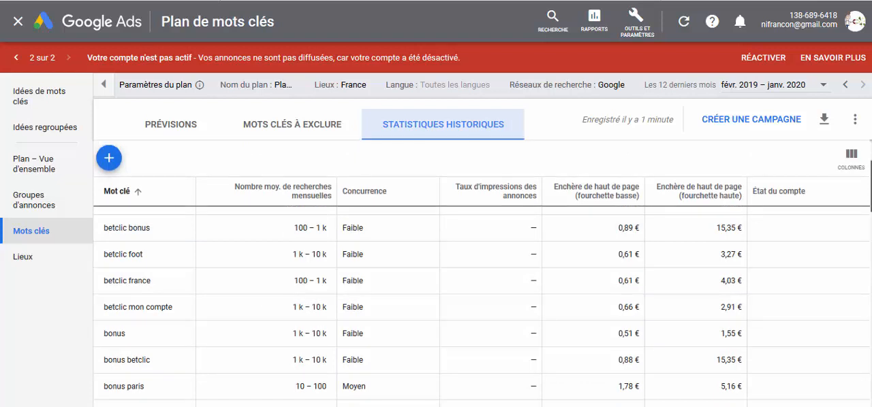
scroll(482, 265, down, 1)
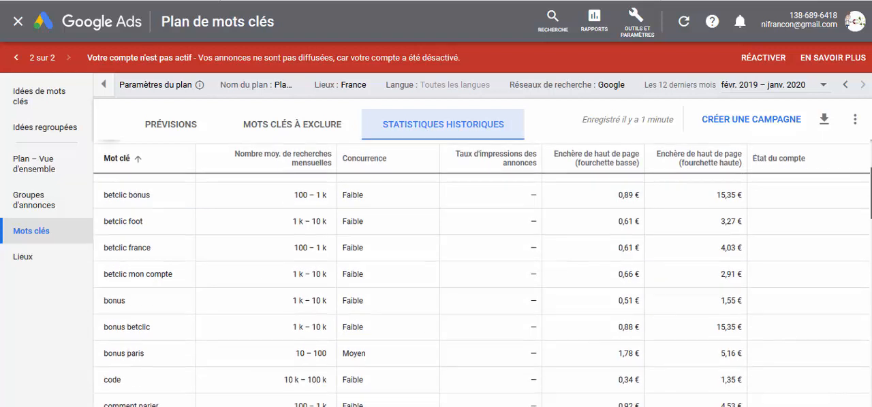
drag(870, 193, 871, 206)
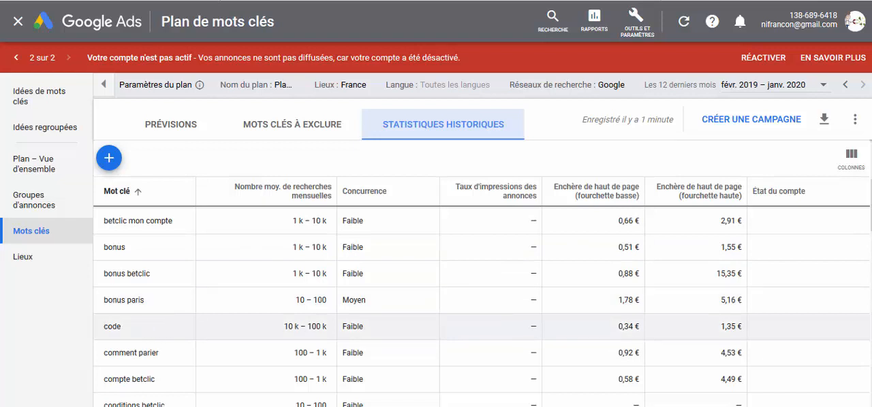
scroll(409, 318, down, 1)
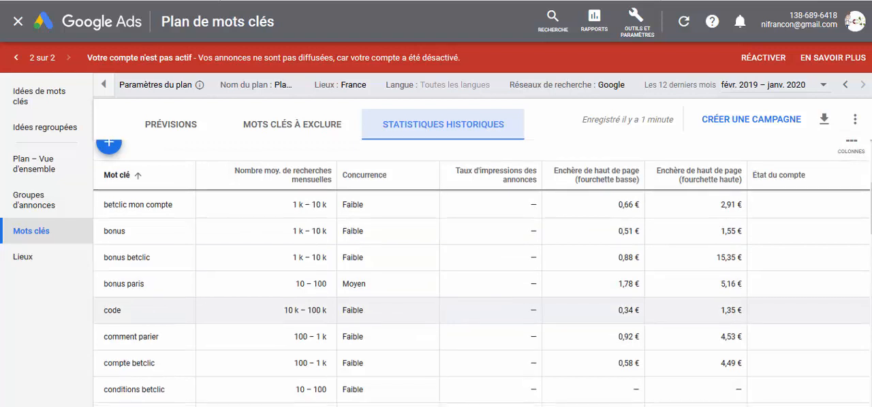
scroll(408, 310, up, 1)
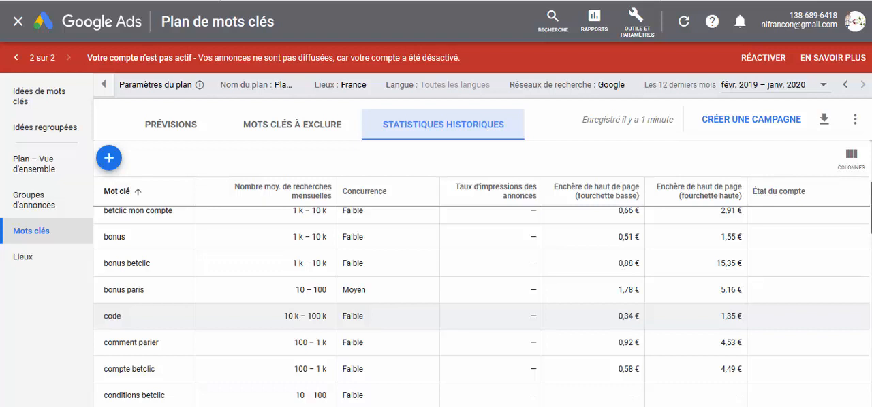
scroll(409, 316, down, 1)
scroll(477, 286, down, 3)
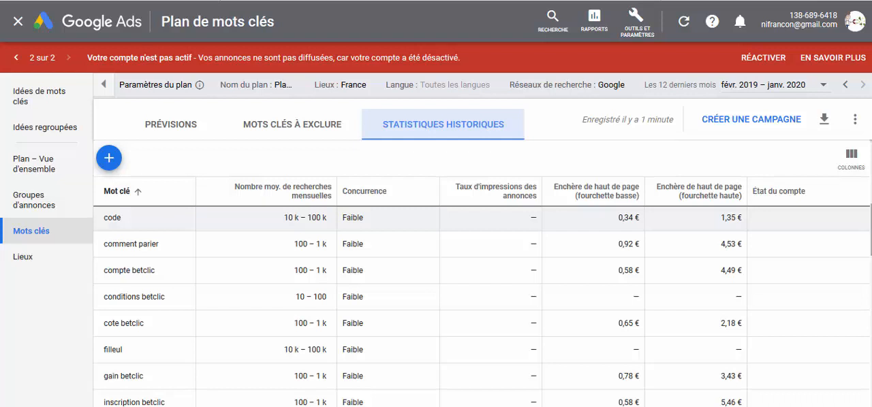
scroll(482, 273, down, 5)
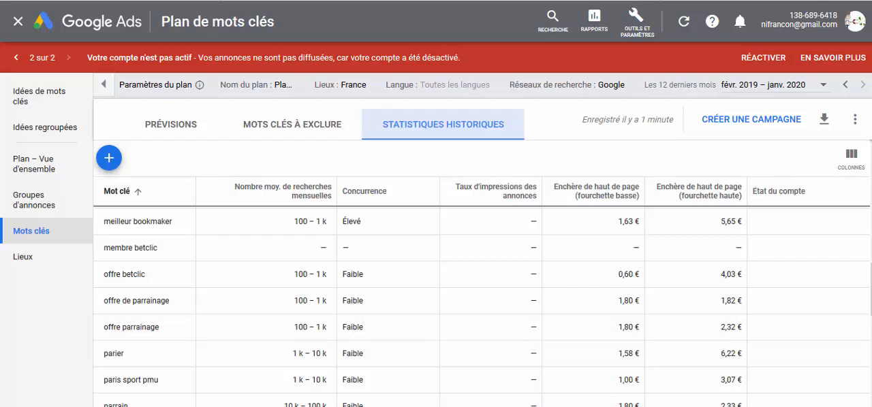
key(F10)
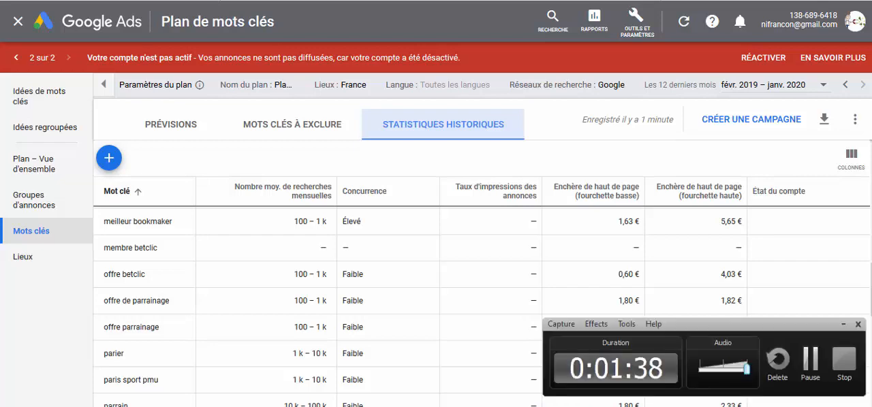
click(810, 359)
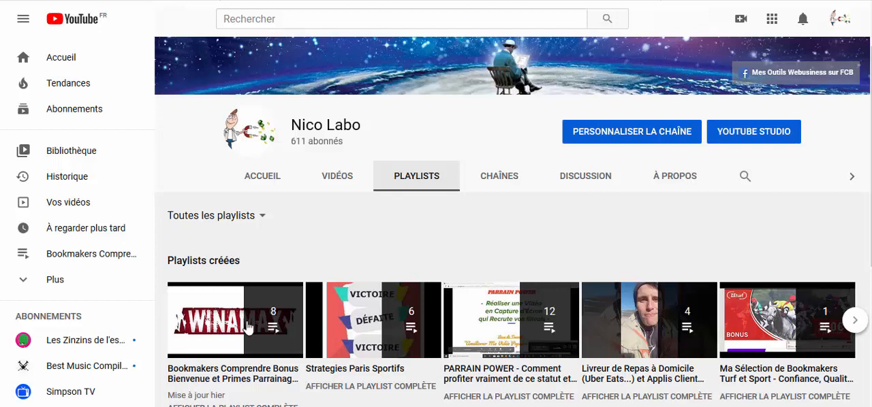
mouse_move(247, 323)
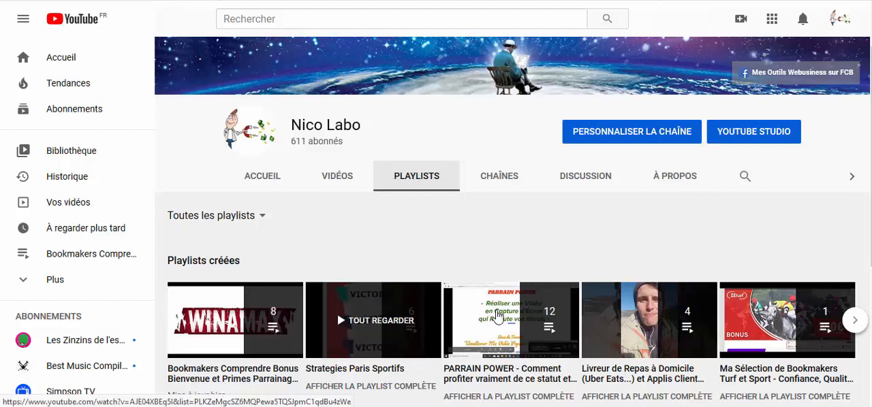
mouse_move(499, 315)
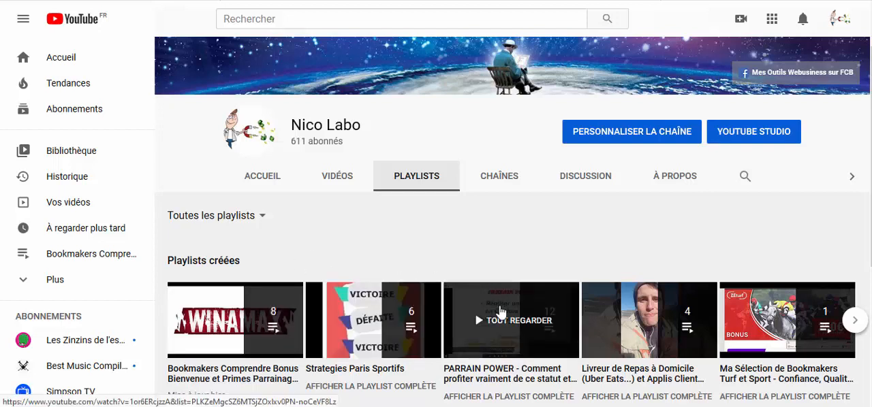